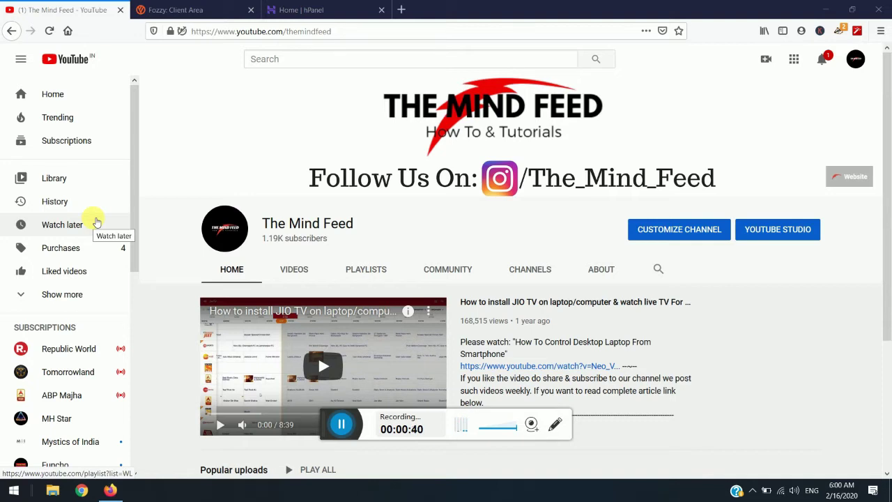
In Fozzy Client Area, open the DNS servers settings for the reviewcub.com domain
click(150, 5)
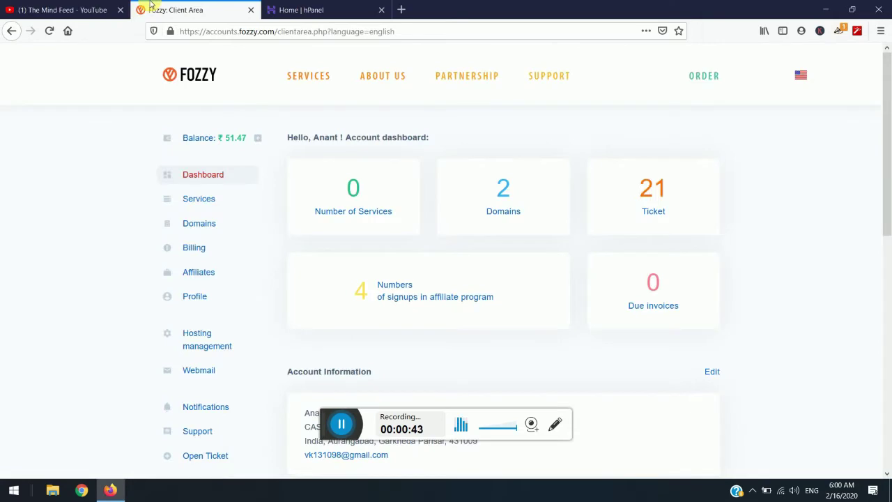
click(522, 195)
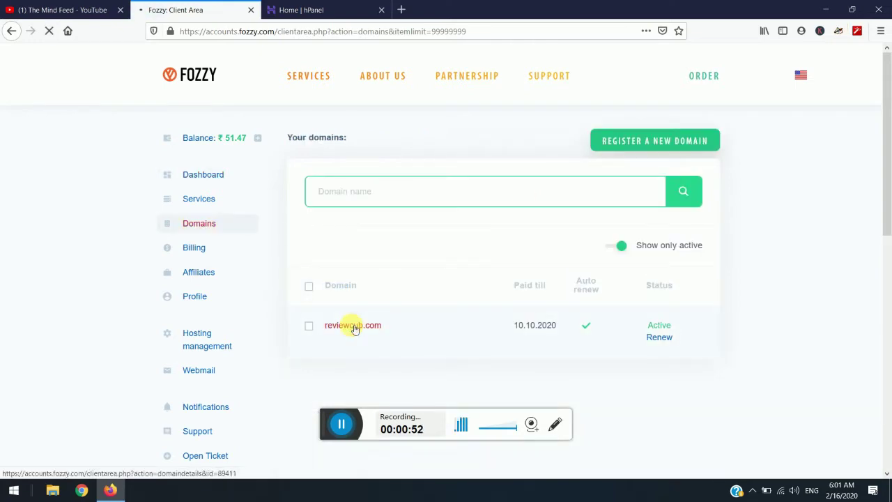
click(354, 326)
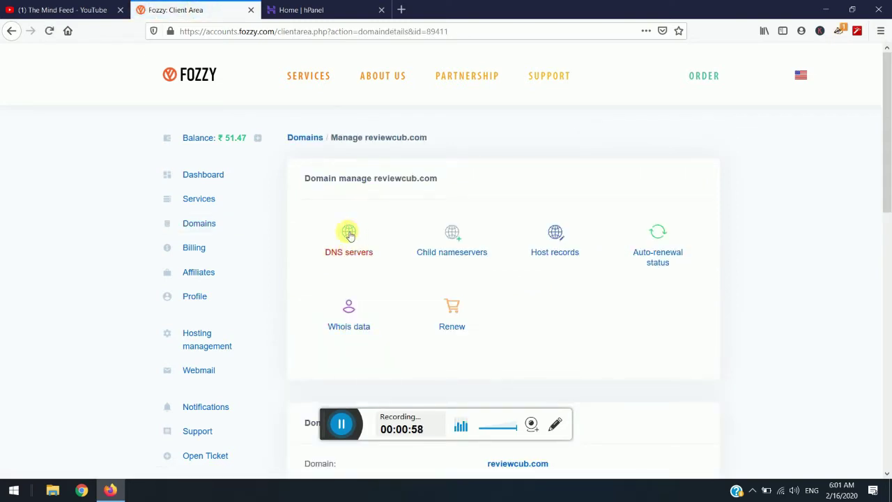
click(350, 236)
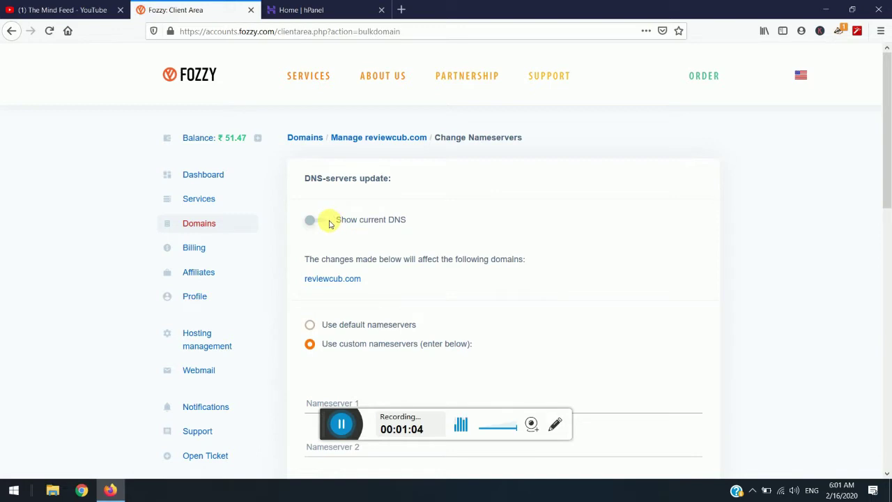
Reveal and read reviewcub.com's current nameservers ns1.dns-parking.com and ns2.dns-parking.com, then return to hPanel
click(321, 221)
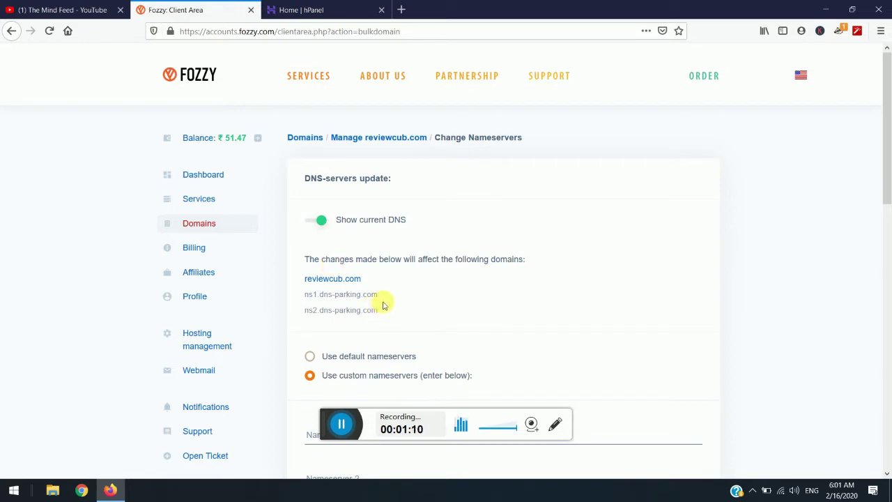
drag(384, 299, 304, 293)
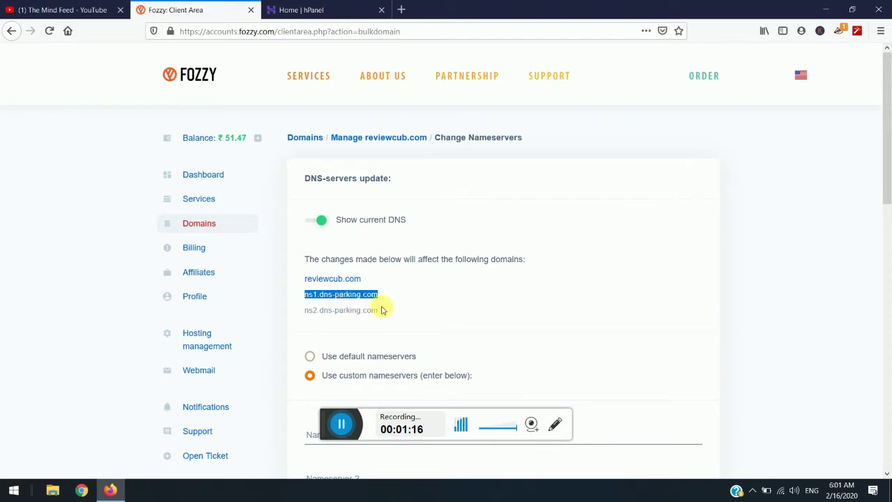
drag(382, 307, 305, 312)
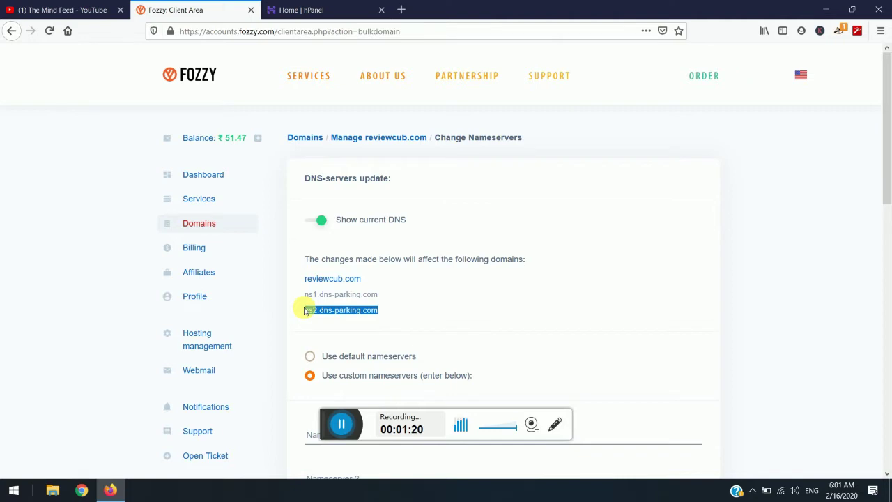
click(390, 296)
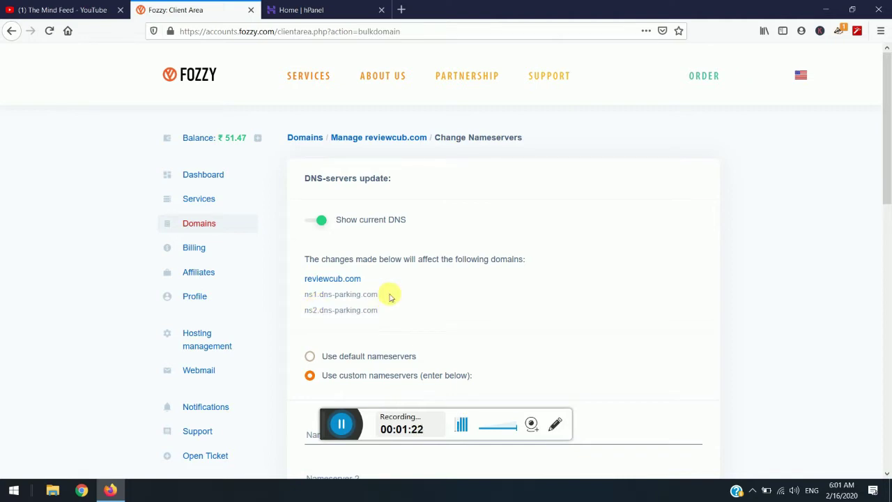
click(315, 5)
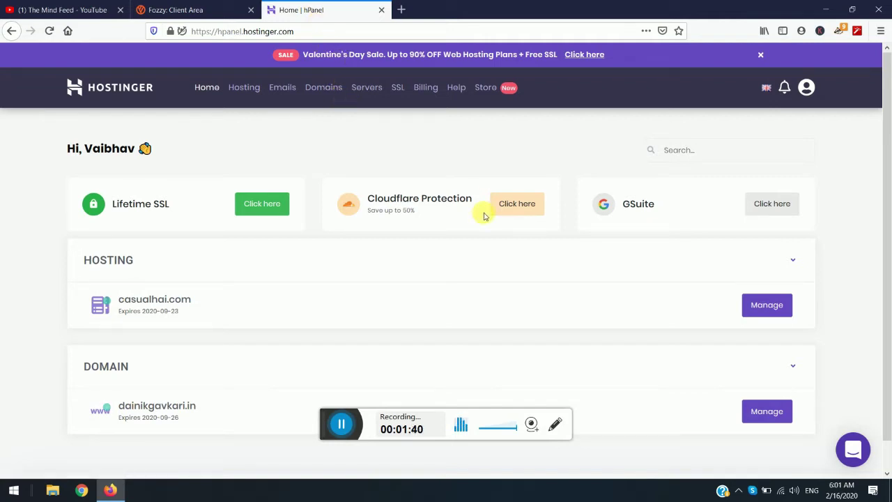
Open the Hosting Account page for casualhai.com via its Manage button
click(767, 307)
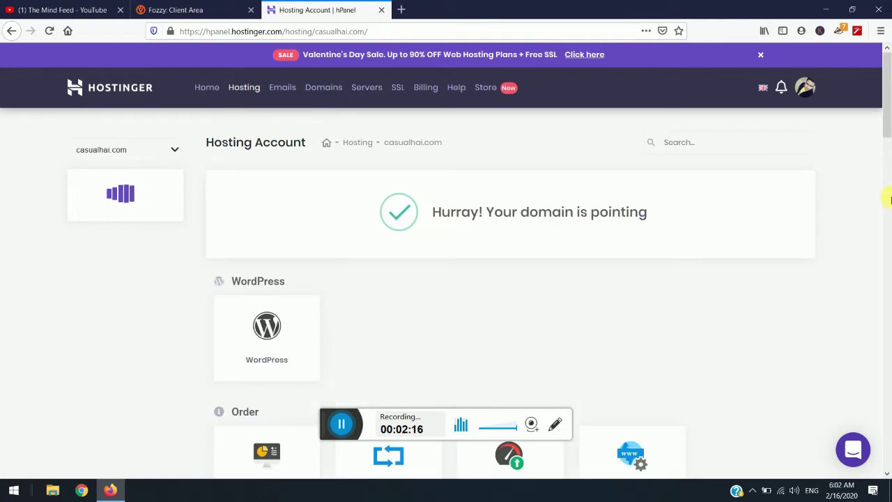
click(888, 171)
Add reviewcub.com as a new website with an account password and submit it
drag(888, 172, 890, 229)
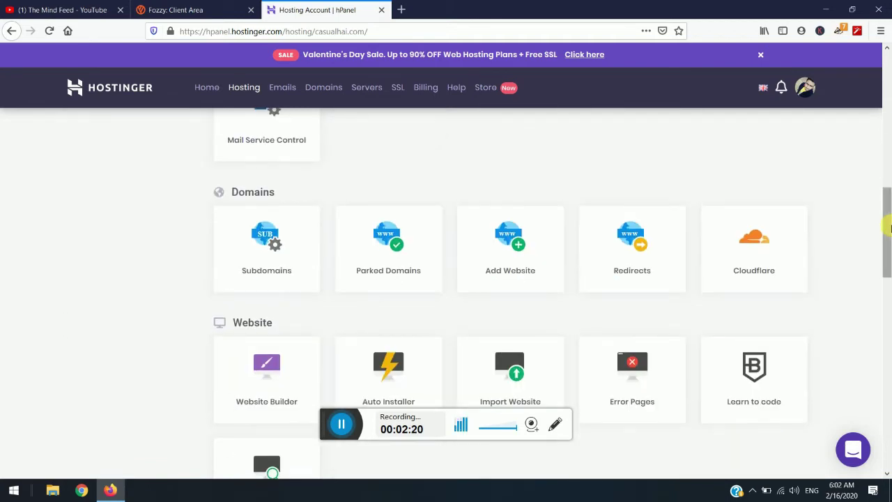
click(506, 268)
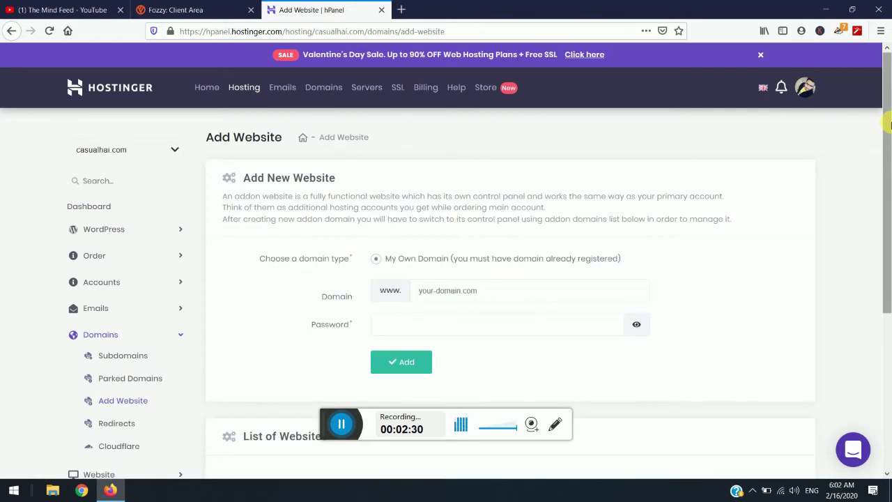
click(552, 301)
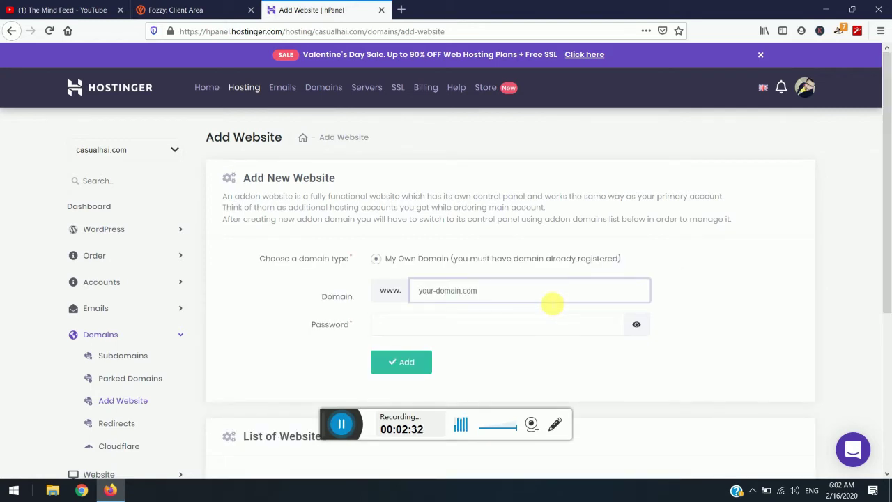
text(review)
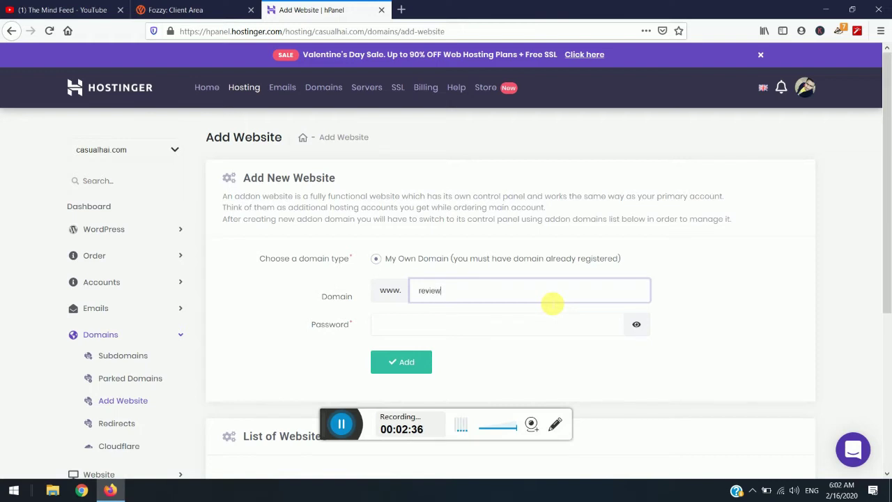
text(cub.com)
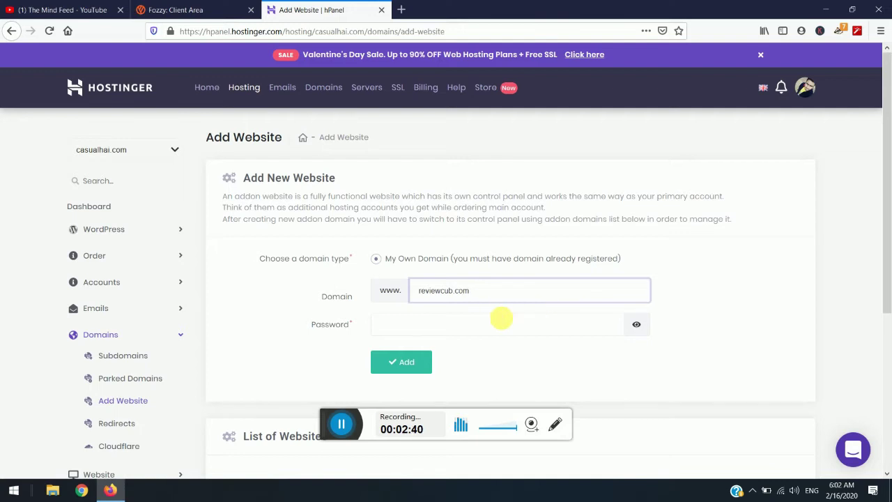
click(495, 324)
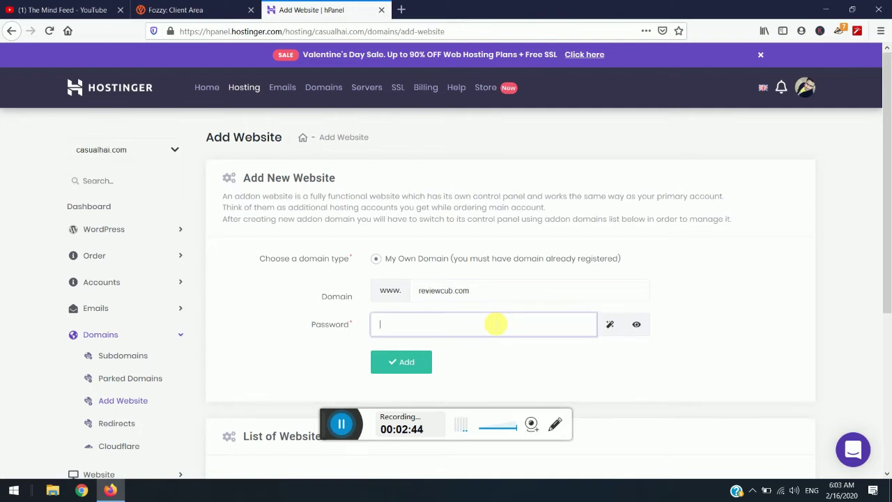
click(496, 325)
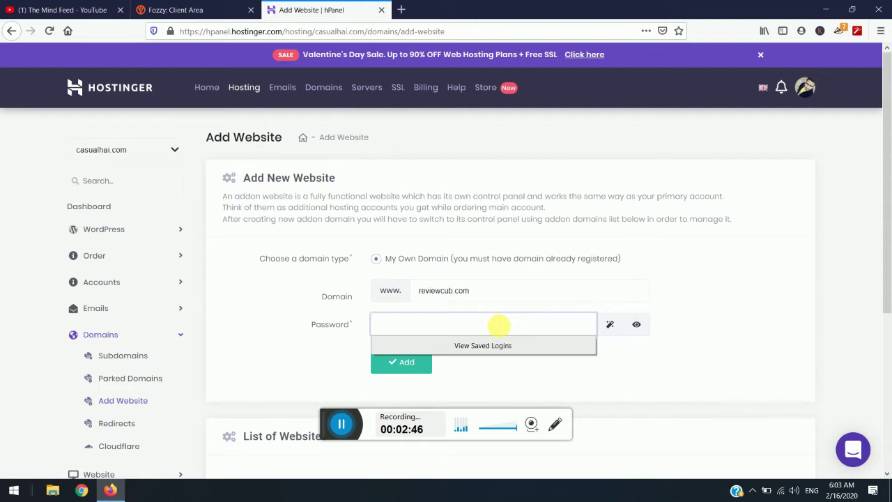
click(498, 324)
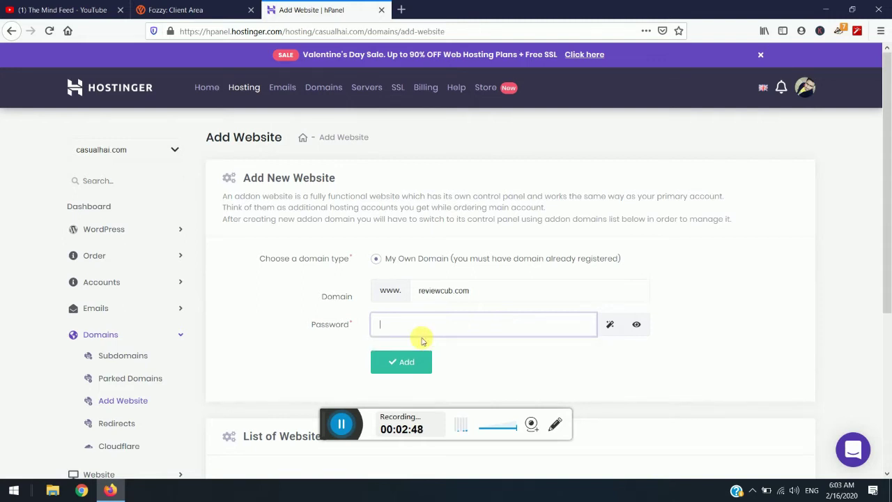
text(••••••••••••••)
click(410, 360)
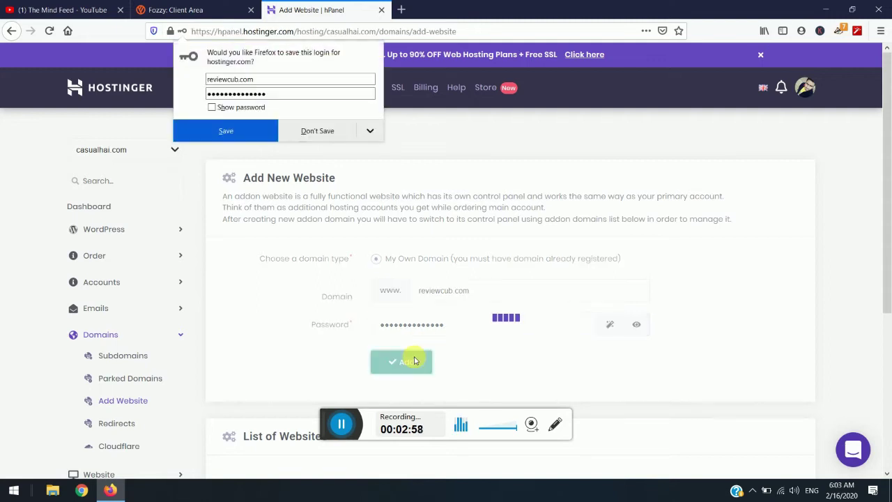
Decline Firefox's save-login prompt and go to the Hosting overview's Add Website form
click(331, 140)
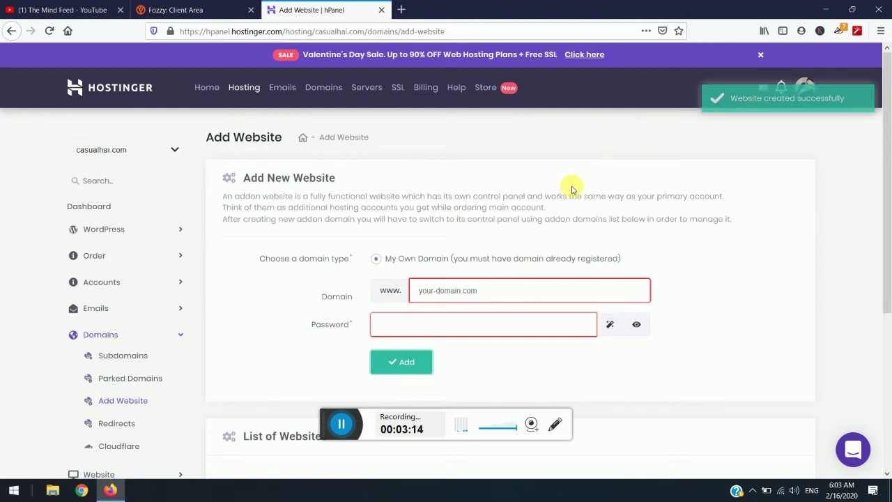
click(248, 93)
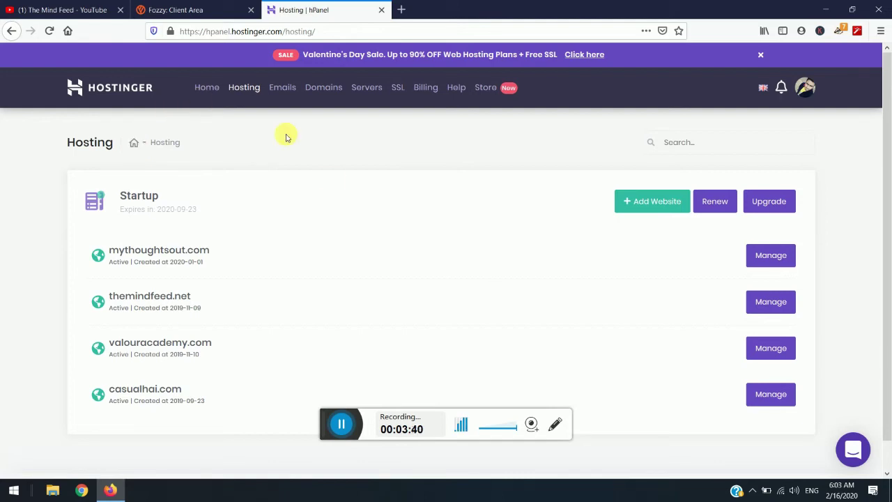
click(619, 195)
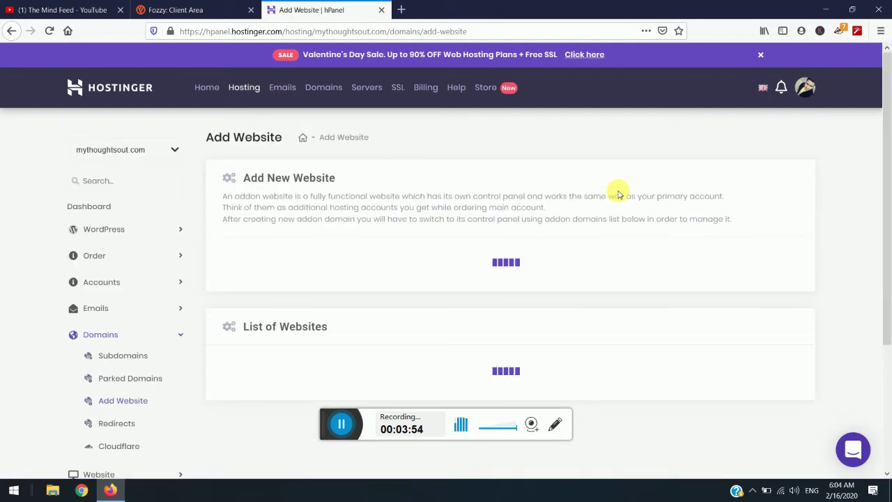
click(244, 95)
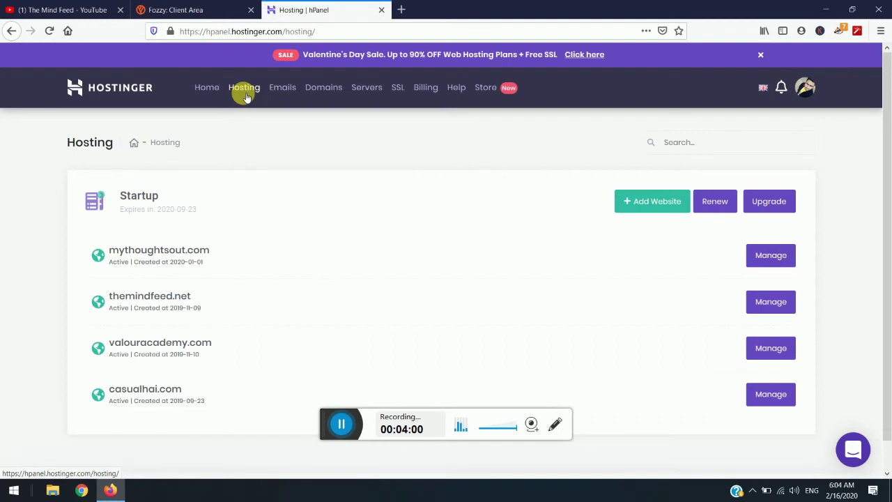
Return to the dashboard and view the hosted websites list, now including reviewcub.com
click(205, 91)
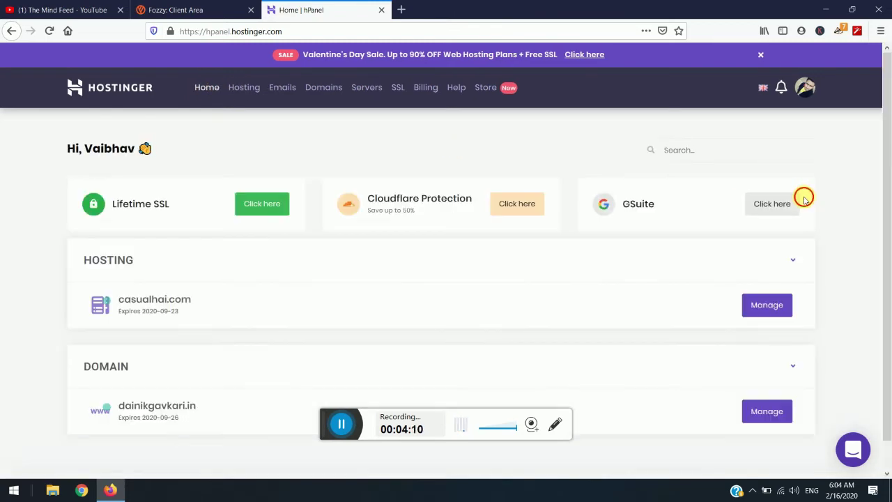
click(792, 259)
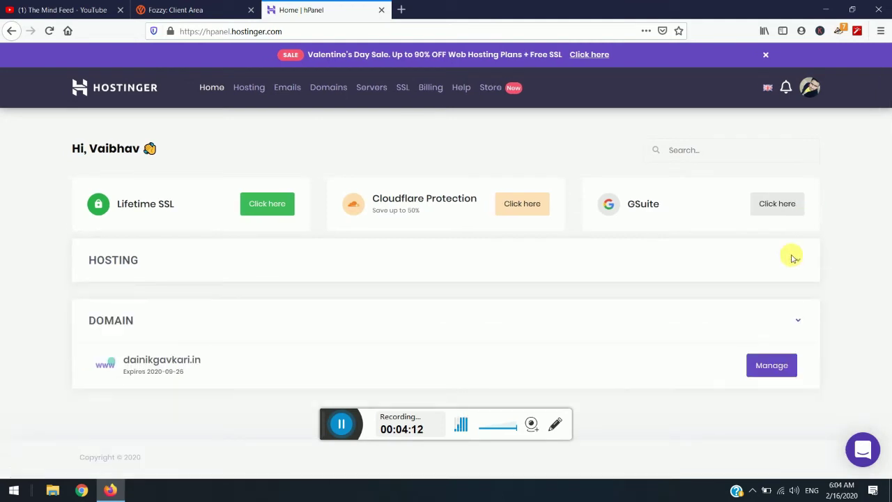
click(793, 259)
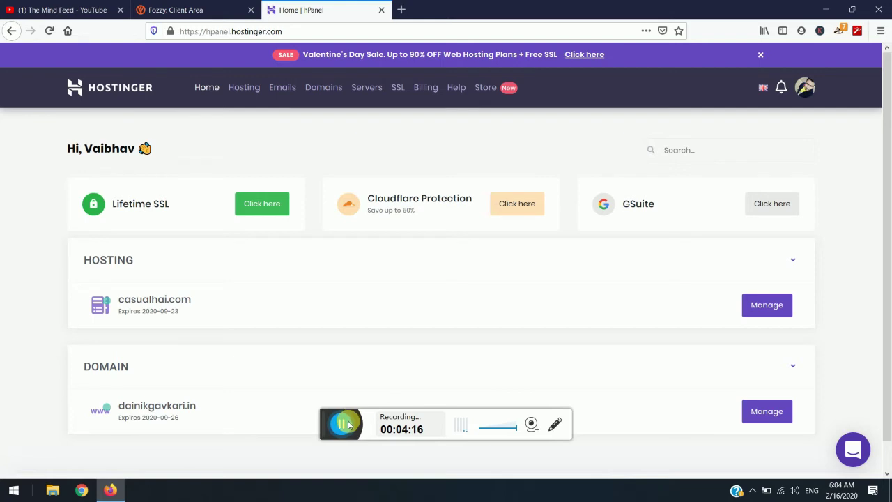
click(249, 90)
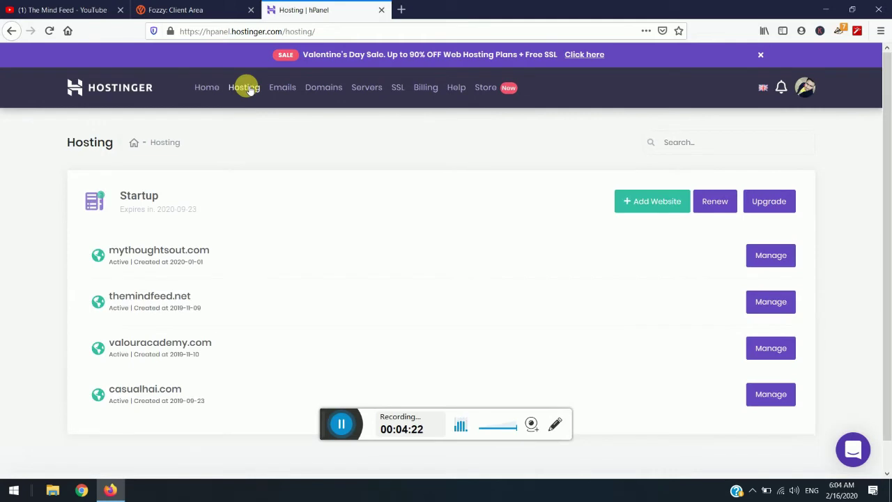
click(339, 423)
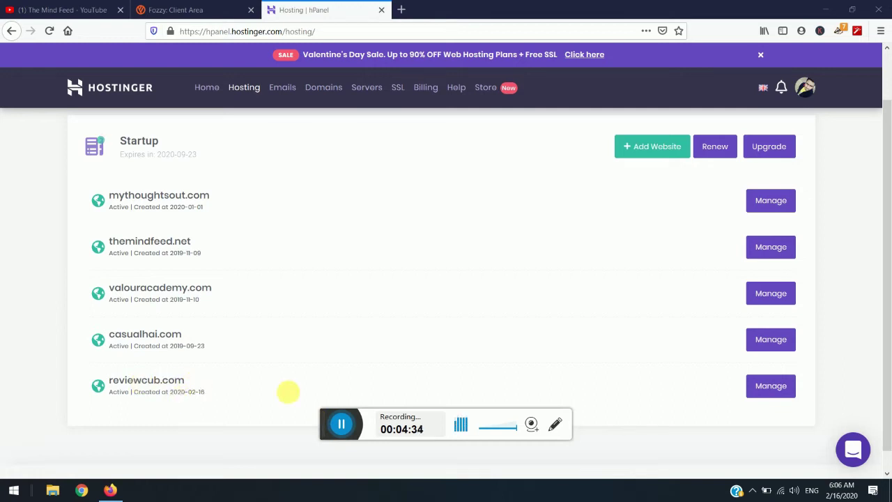
Open reviewcub.com's Hosting Account page and scroll down to the Website section
click(781, 386)
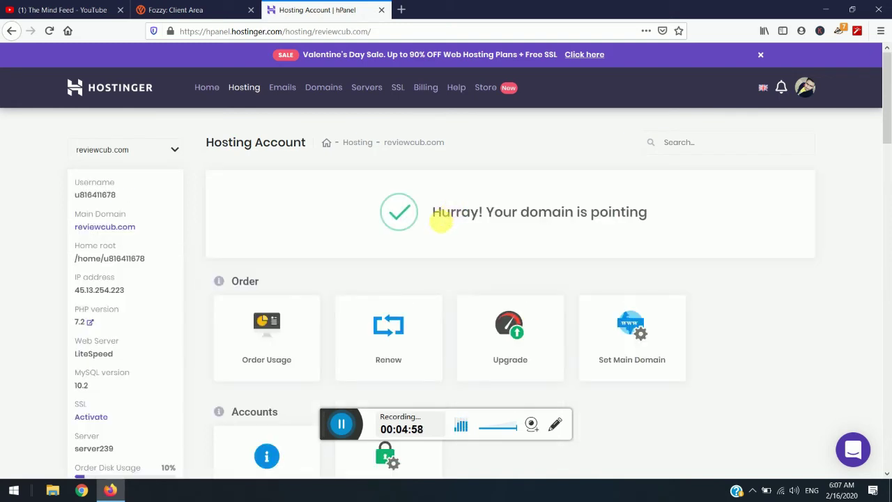
drag(441, 222, 781, 292)
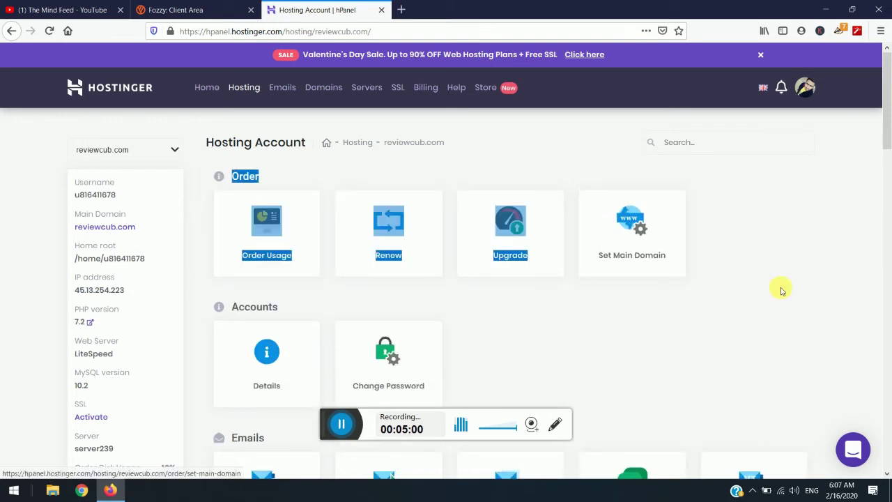
click(782, 291)
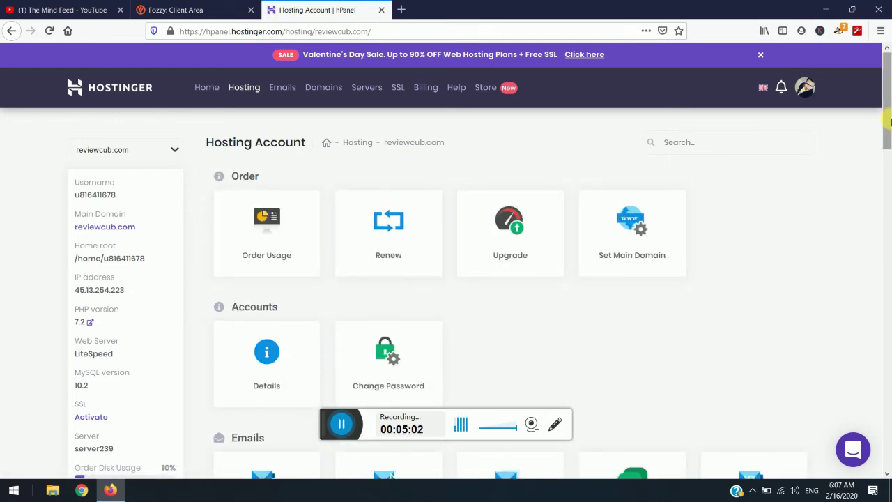
drag(890, 121, 890, 256)
Launch the Auto Installer for reviewcub.com and let its popular apps, including WordPress 5.3.2, load
click(396, 269)
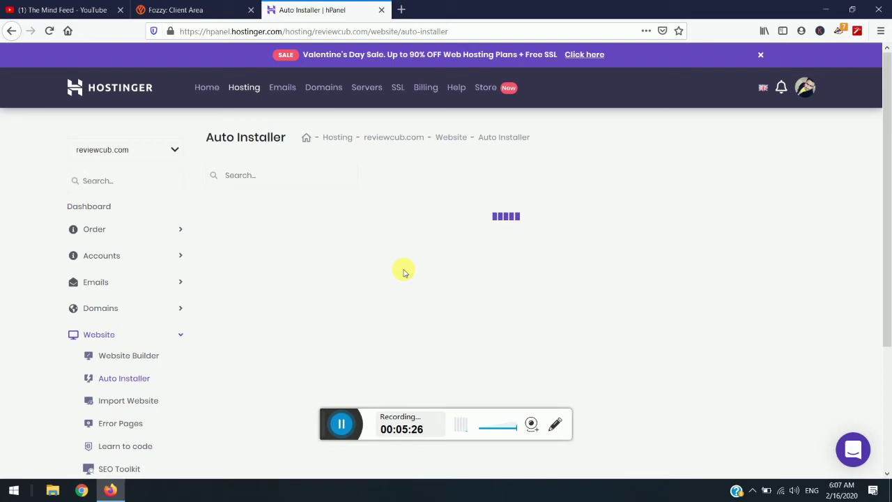
mouse_move(891, 146)
mouse_down()
mouse_move(886, 273)
mouse_move(889, 130)
mouse_up()
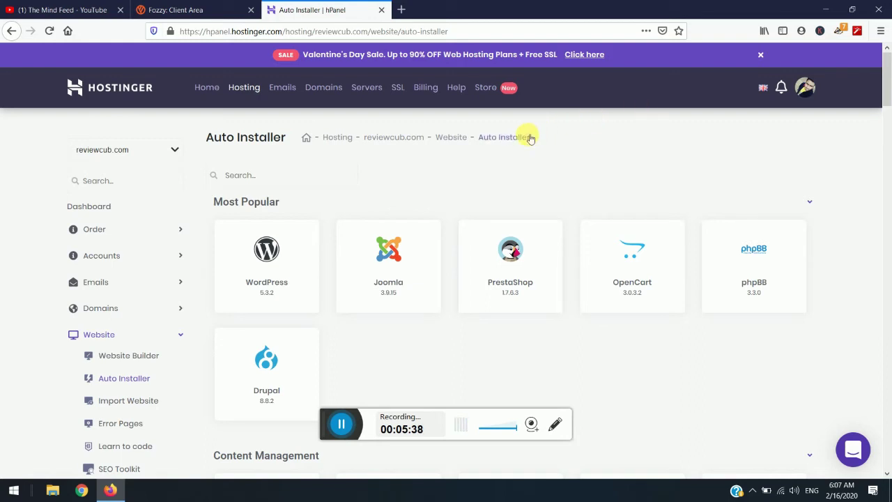
click(285, 278)
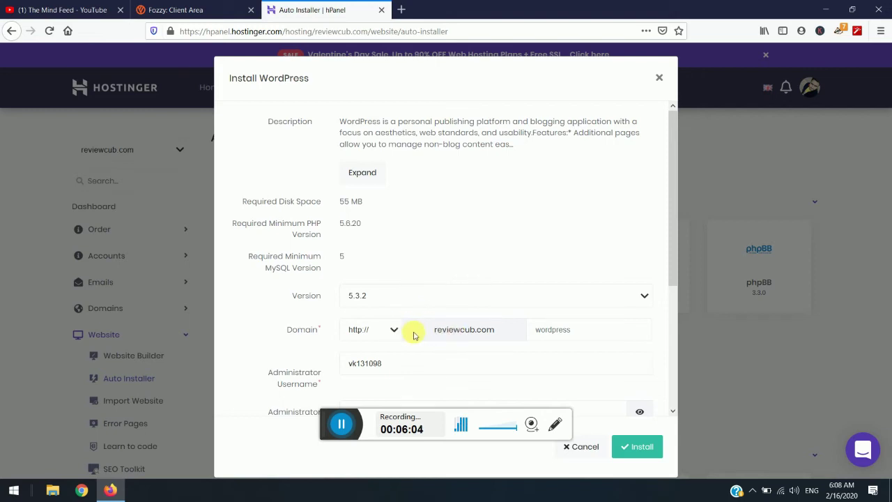
click(394, 331)
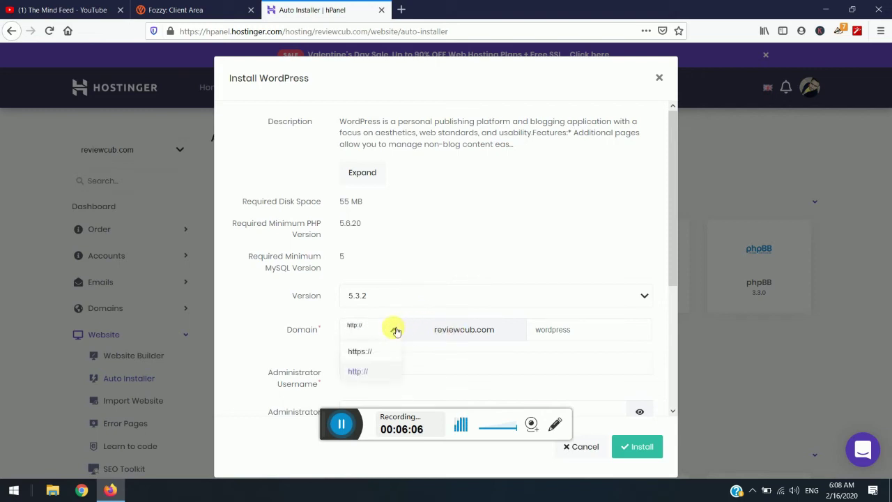
click(395, 330)
click(396, 331)
click(376, 372)
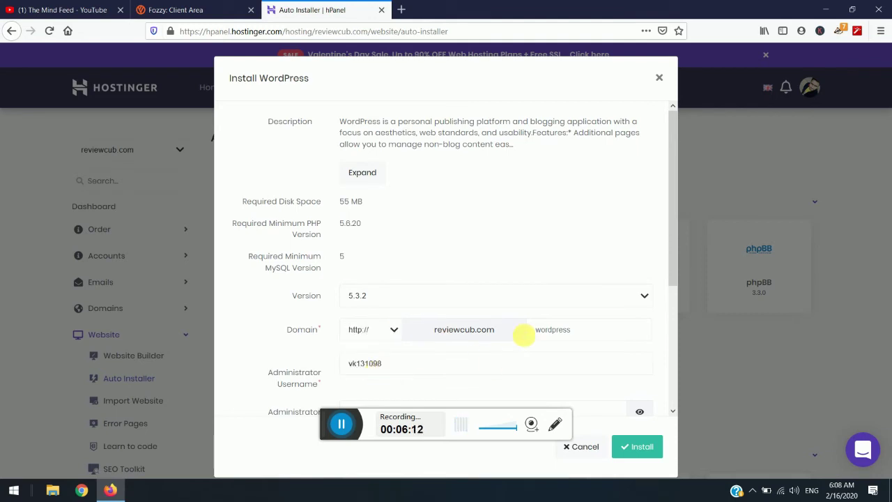
click(598, 336)
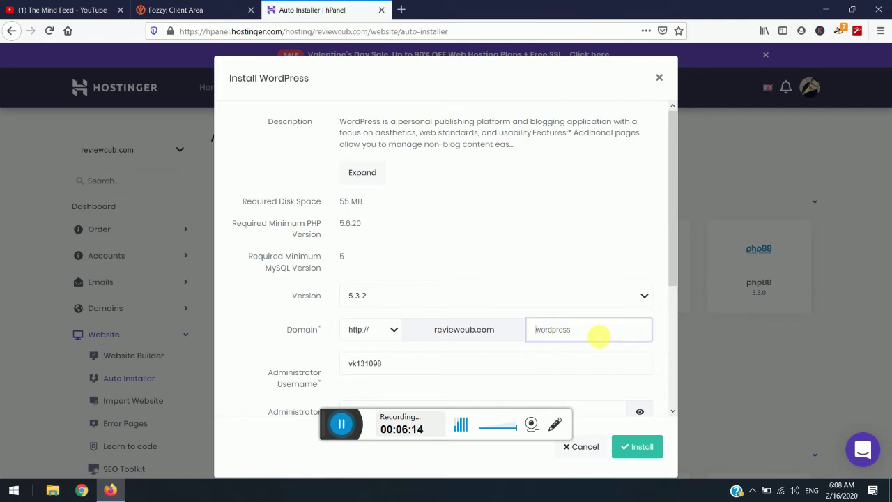
scroll(677, 301, down, 5)
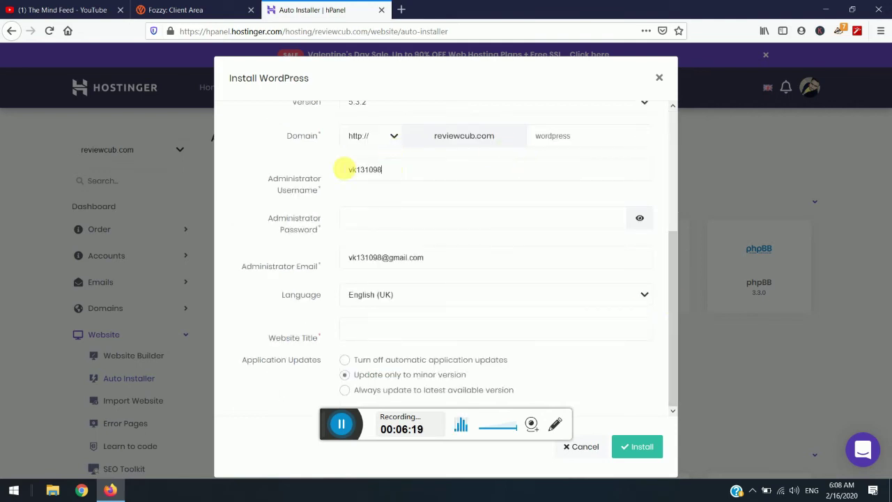
Replace the default admin username and enter an administrator password
double_click(328, 166)
text(REVIEWCUB)
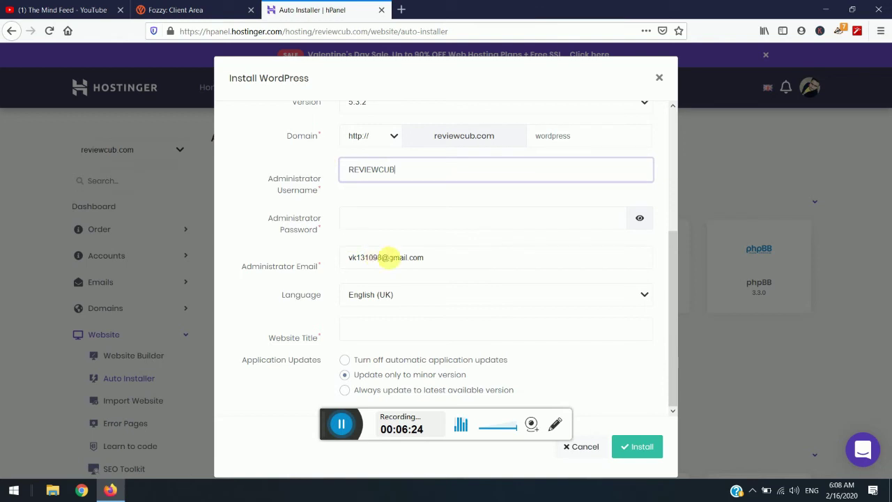
click(401, 227)
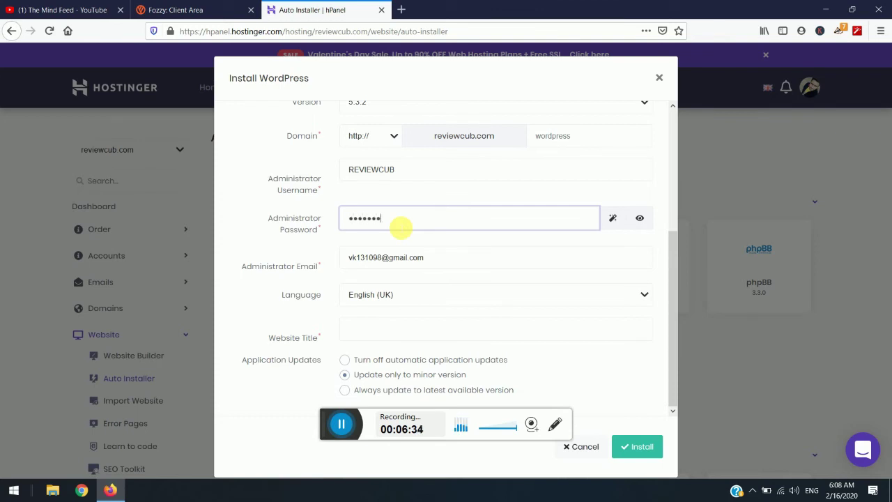
text(••)
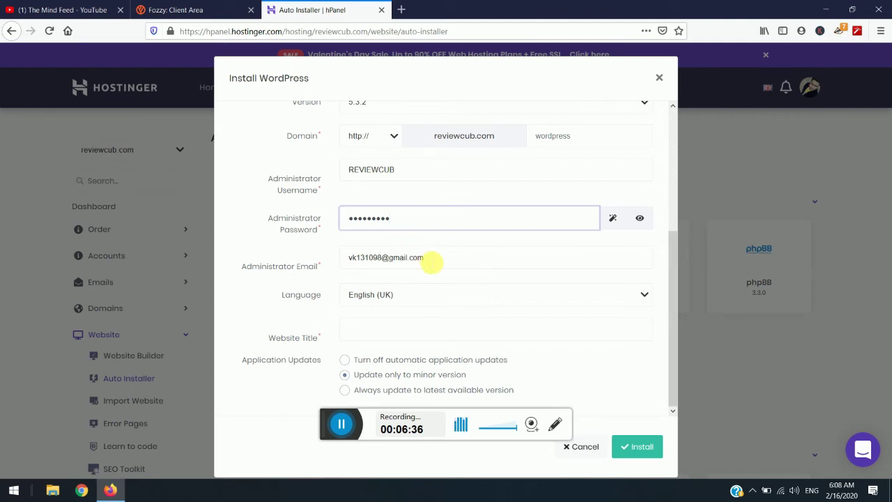
Set the website title to 'Review Cub' and launch the installation
click(413, 337)
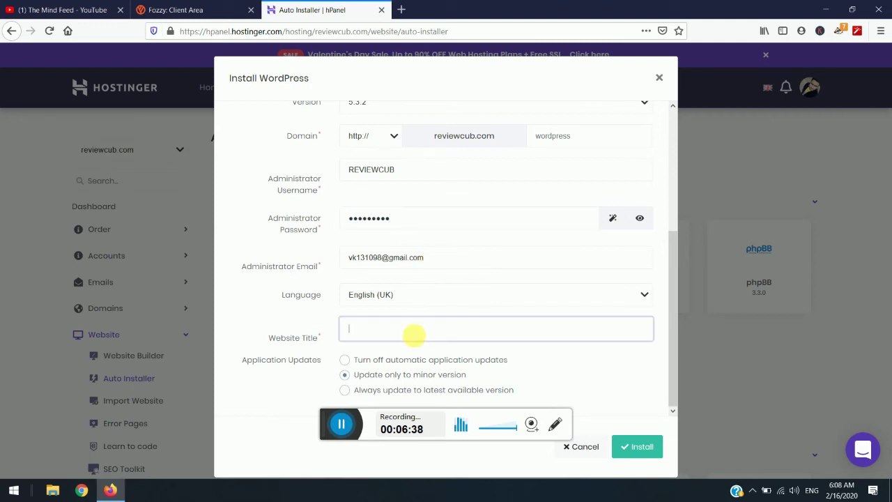
text(Review Cub)
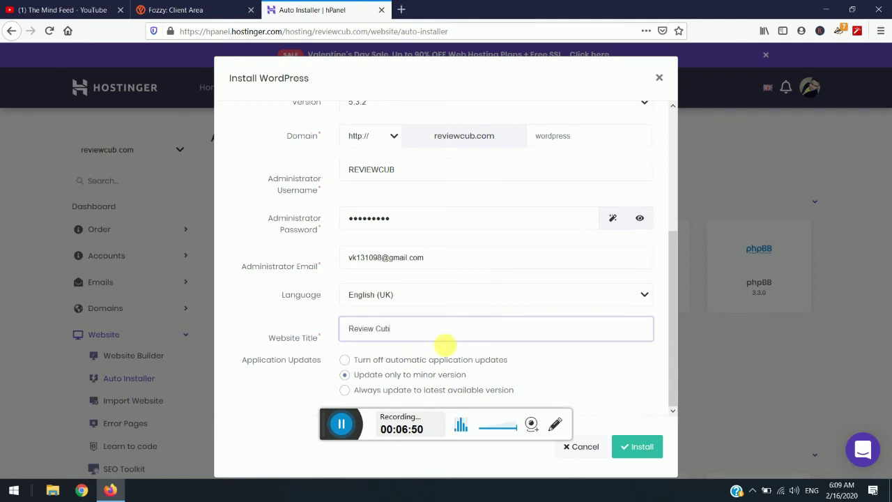
click(674, 352)
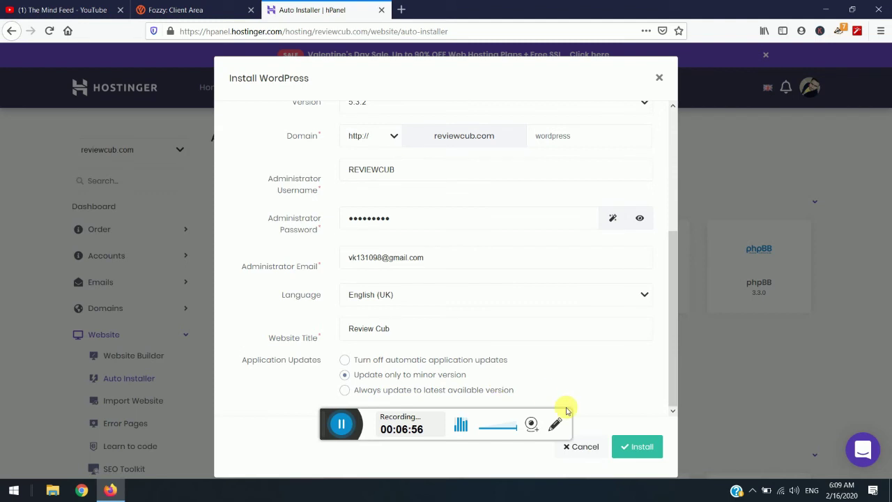
click(635, 450)
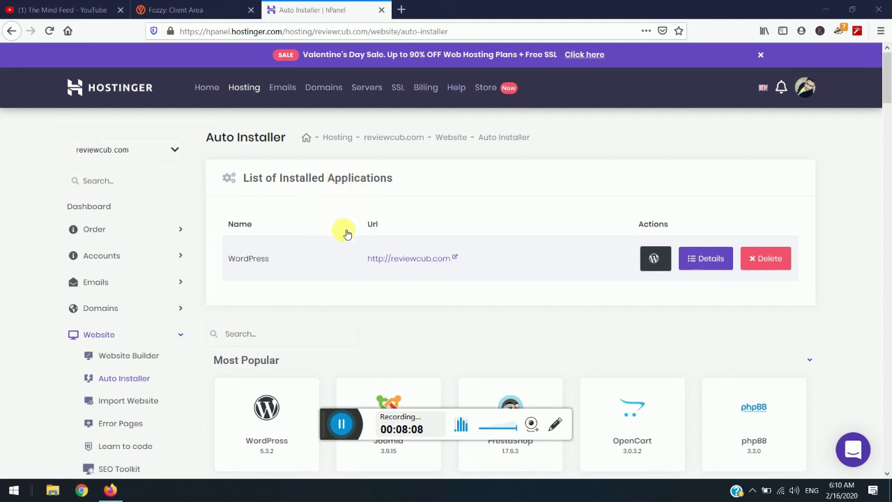
Visit the live reviewcub.com site showing the default 'Hello world!' post
click(410, 258)
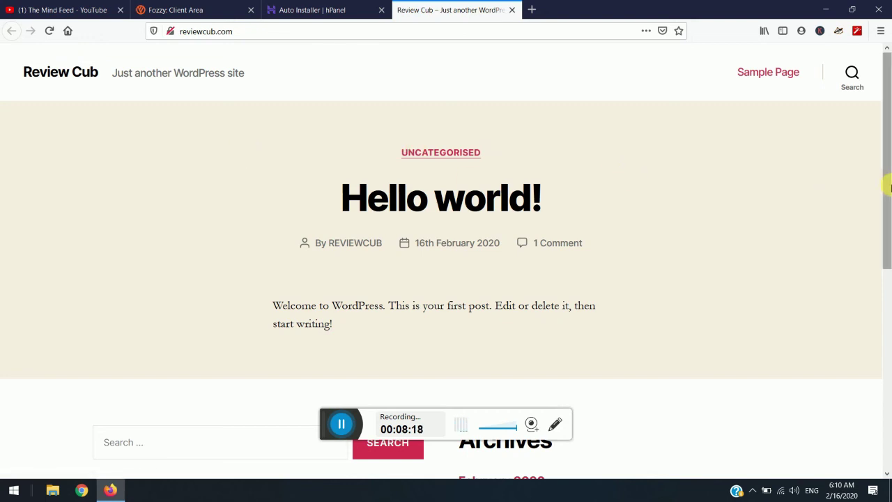
Browse the live Review Cub site at reviewcub.com down to its 16 February 2020 'Hello world!' post
mouse_move(888, 183)
mouse_down()
mouse_move(889, 348)
mouse_move(888, 189)
mouse_up()
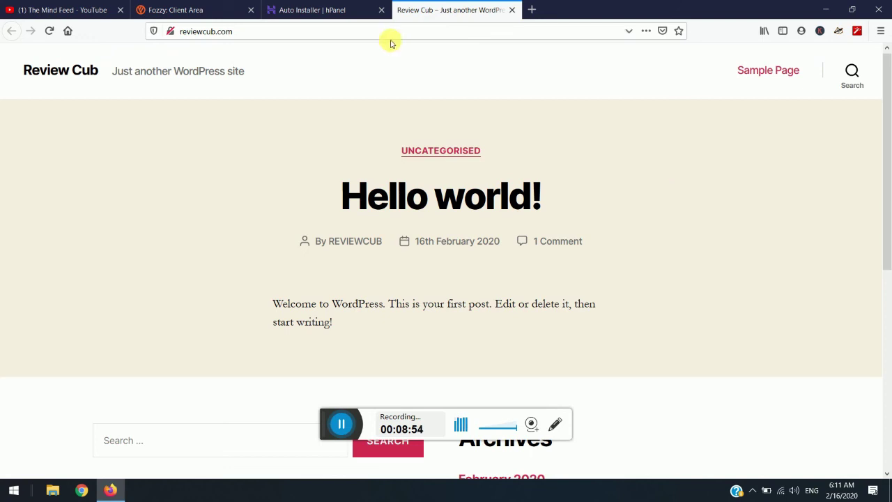
click(324, 12)
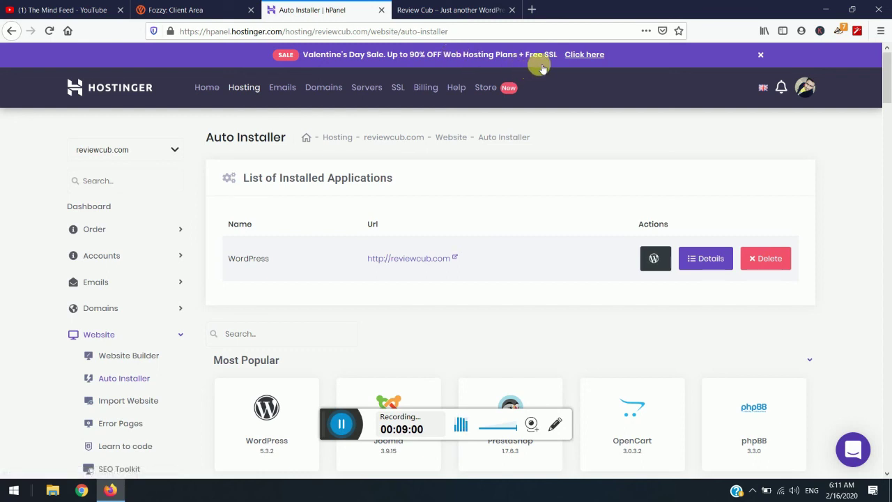
click(449, 9)
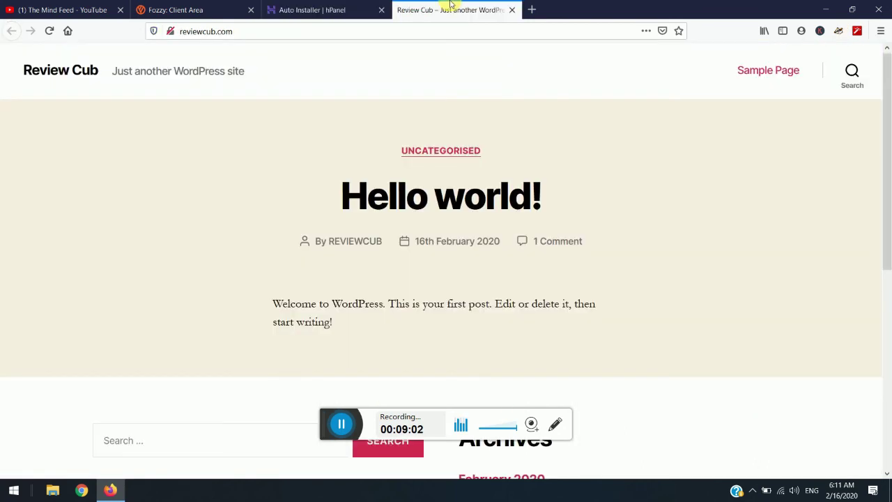